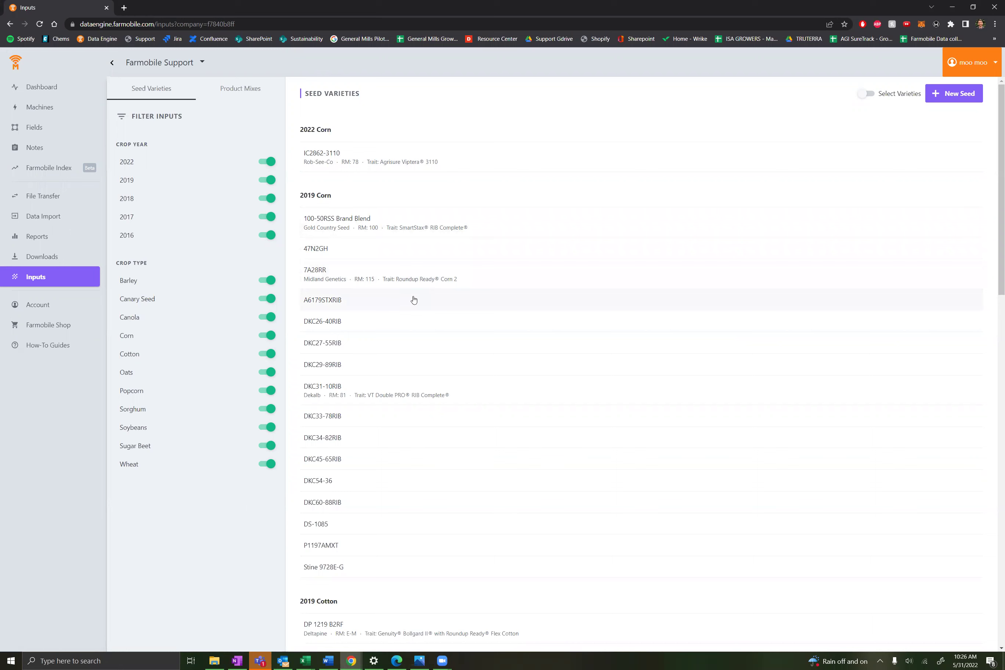
Step: Start a new seed variety entry for crop year 2022 with Corn as the crop type
{"action": "left_click", "coordinate": [442, 120]}
{"action": "scroll", "coordinate": [442, 121], "scroll_direction": "down", "scroll_amount": 3}
{"action": "scroll", "coordinate": [442, 123], "scroll_direction": "up", "scroll_amount": 3}
{"action": "left_click", "coordinate": [953, 99]}
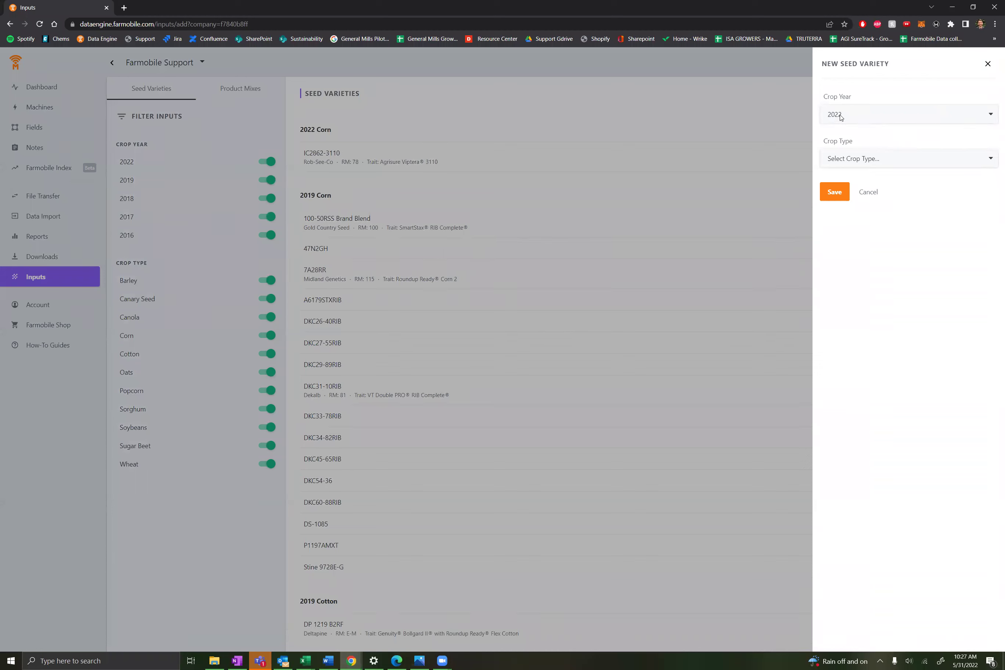
{"action": "left_click", "coordinate": [862, 160]}
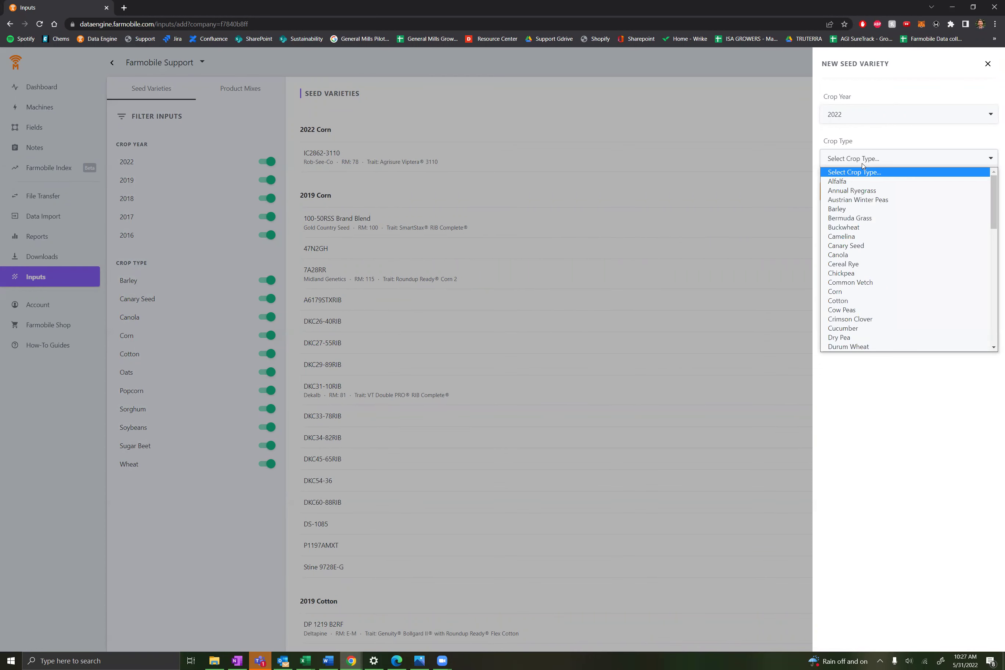
{"action": "left_click", "coordinate": [856, 292]}
Step: Choose brand Rob-See-Co and seed variety IC2701-3110 for the new entry, and save it
{"action": "left_click", "coordinate": [868, 208]}
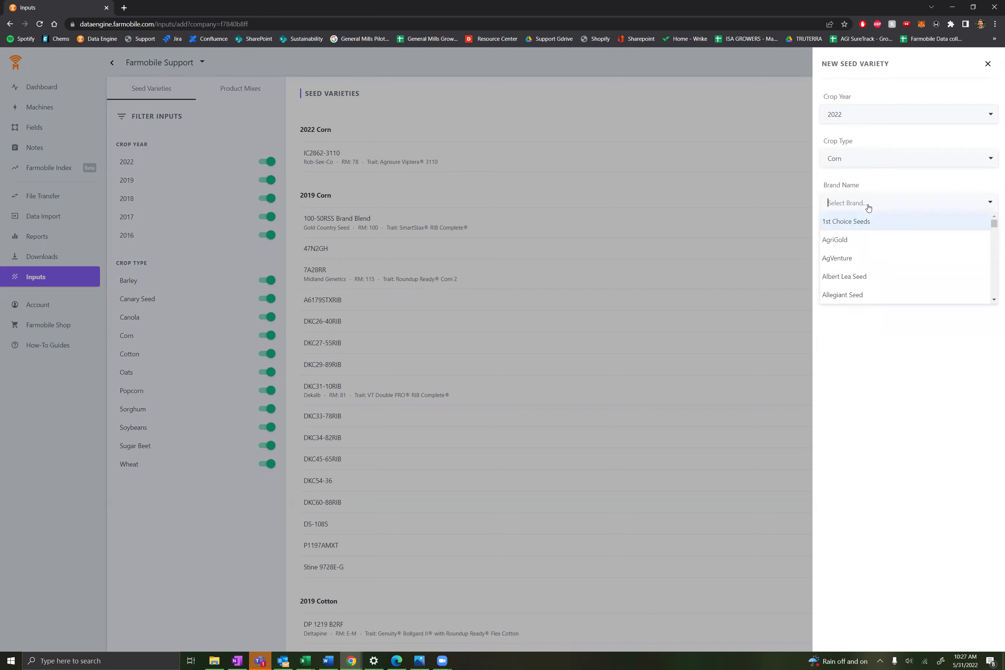
{"action": "type", "text": "rob"}
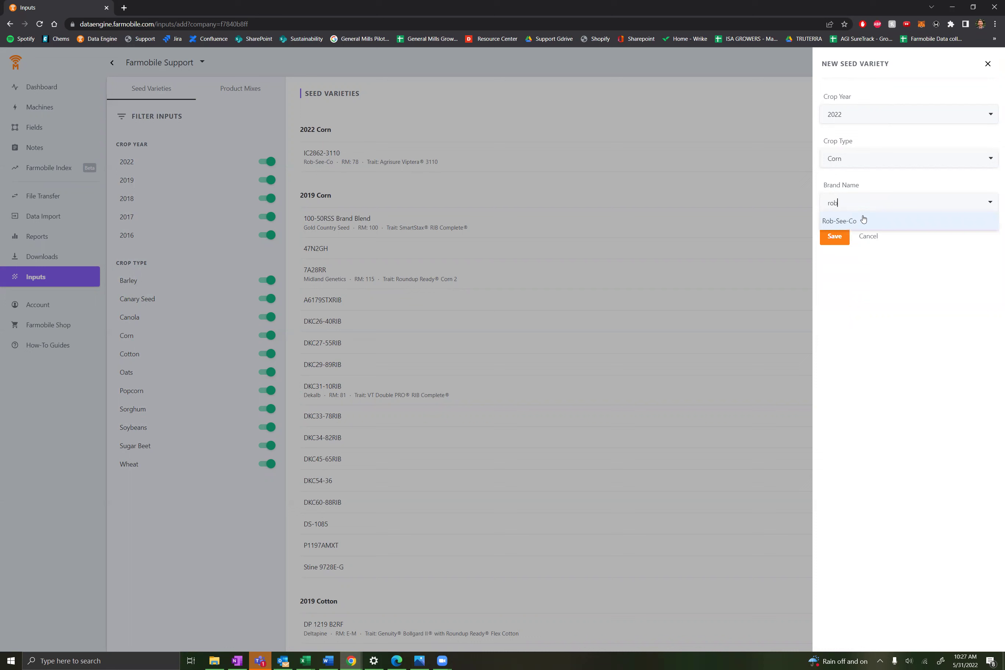
{"action": "left_click", "coordinate": [864, 221]}
{"action": "left_click", "coordinate": [870, 248]}
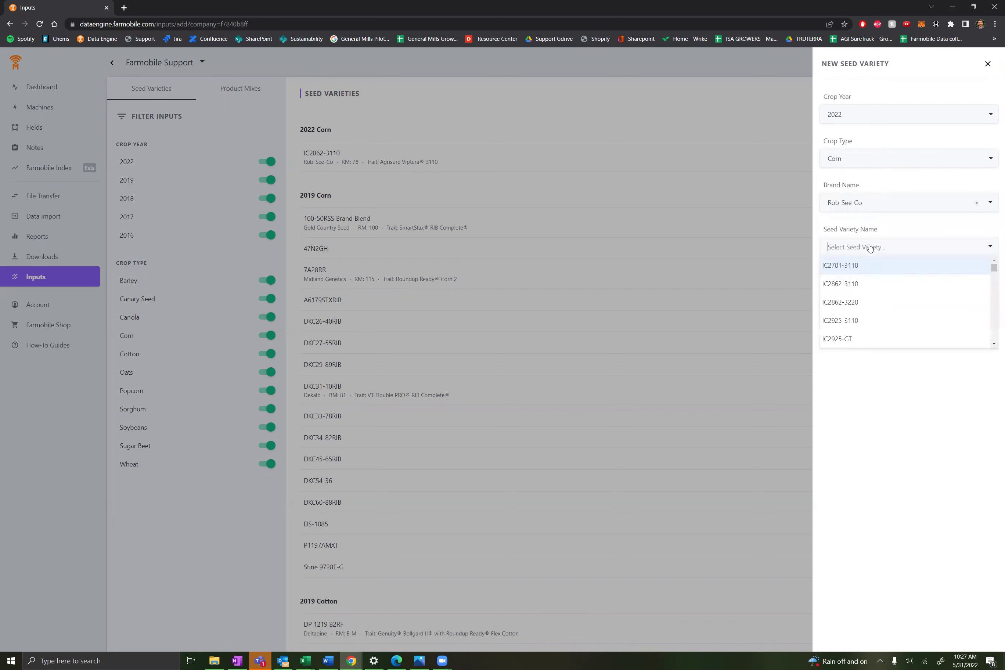
{"action": "left_click", "coordinate": [865, 268]}
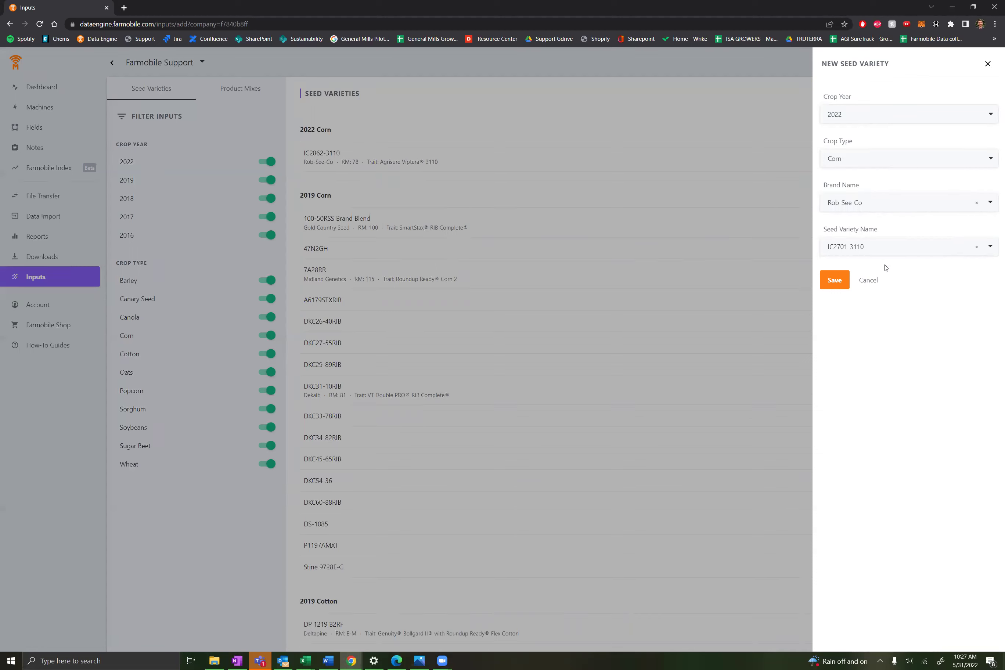
{"action": "left_click", "coordinate": [834, 280]}
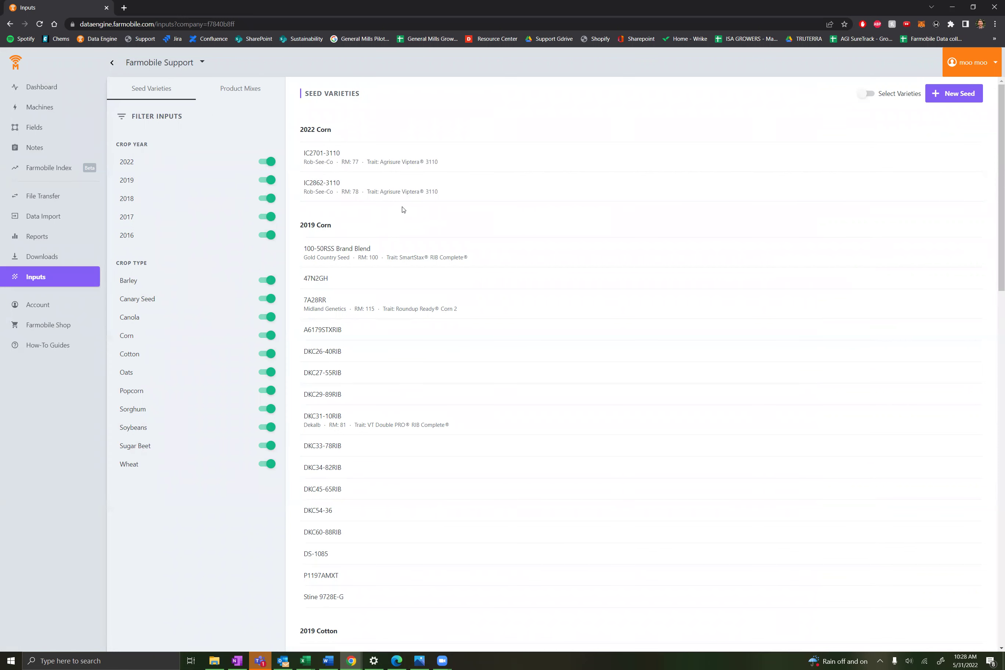
Step: In the Planting Demo PUC machine's live planting settings, keep crop type Corn and assign seed variety IC2701-3110 to both halves
{"action": "left_click", "coordinate": [51, 109]}
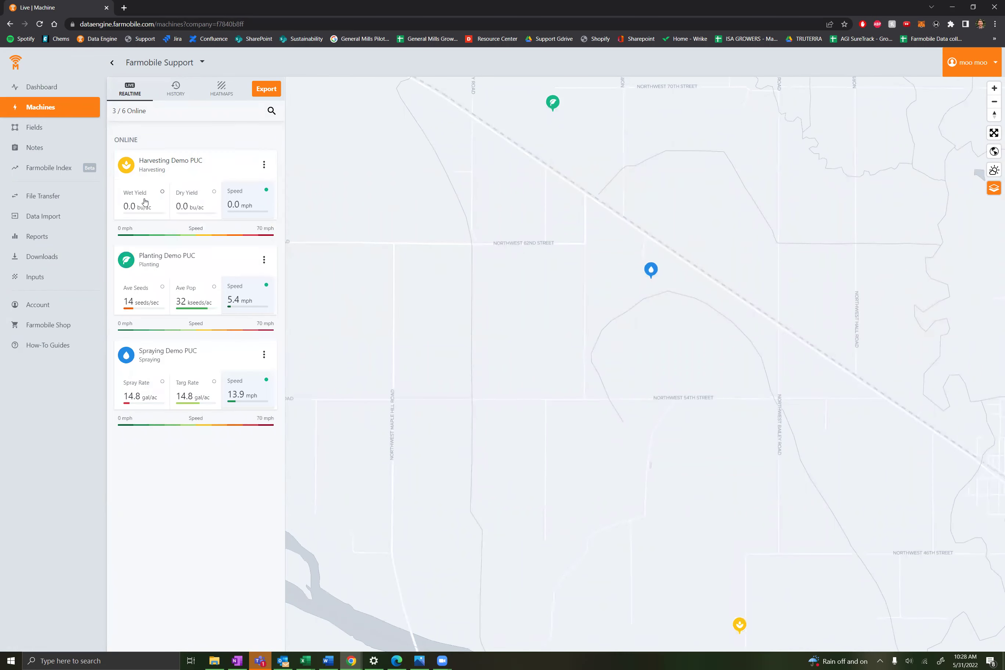
{"action": "left_click", "coordinate": [144, 266]}
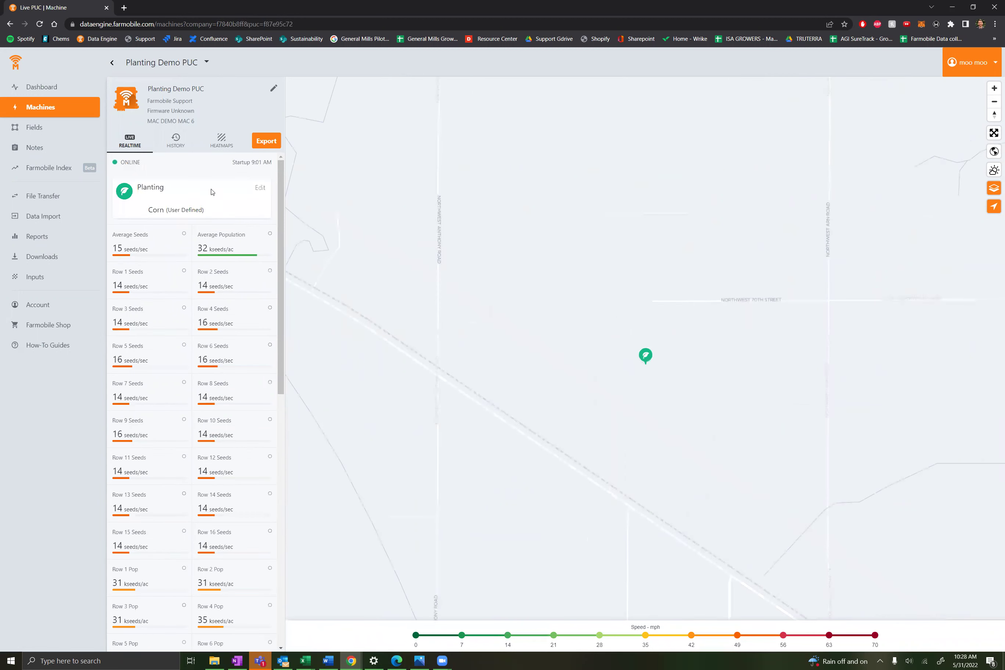
{"action": "left_click", "coordinate": [259, 190]}
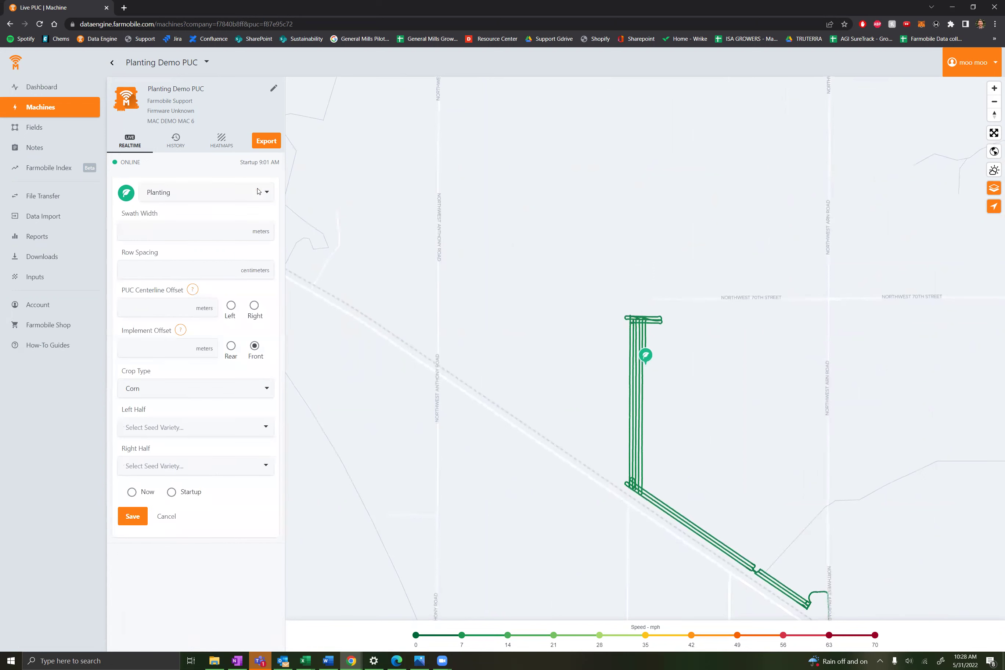
{"action": "left_click", "coordinate": [161, 390]}
{"action": "left_click", "coordinate": [160, 390]}
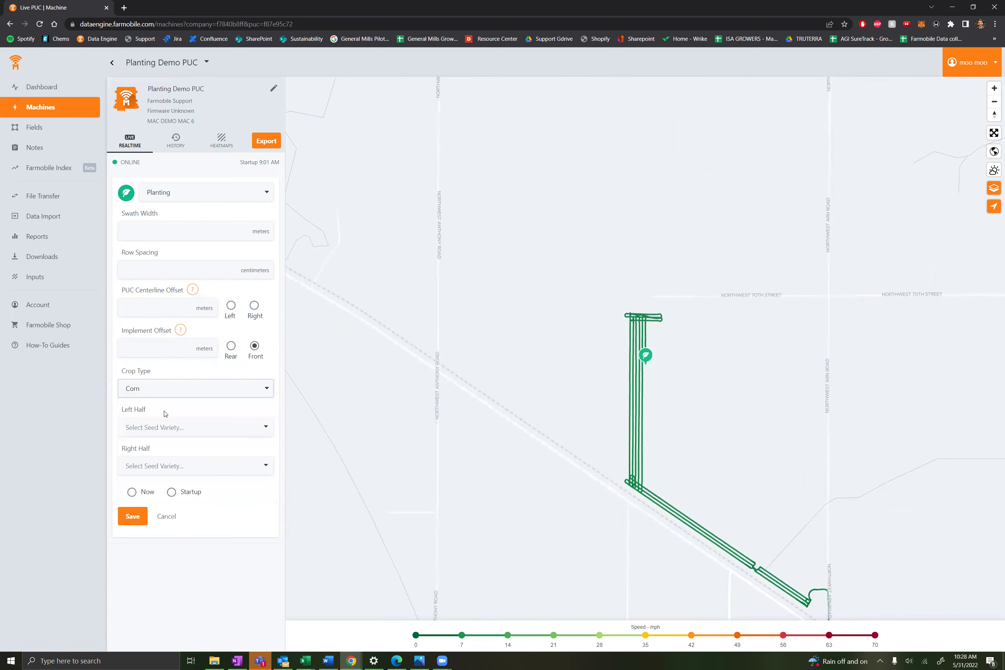
{"action": "left_click", "coordinate": [171, 427]}
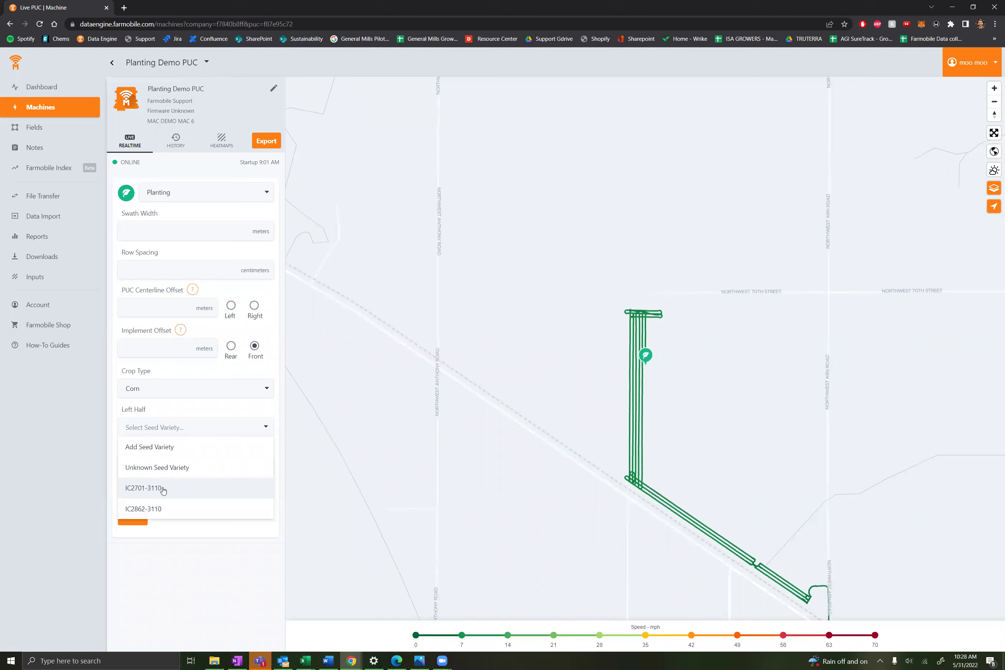
{"action": "left_click", "coordinate": [163, 489]}
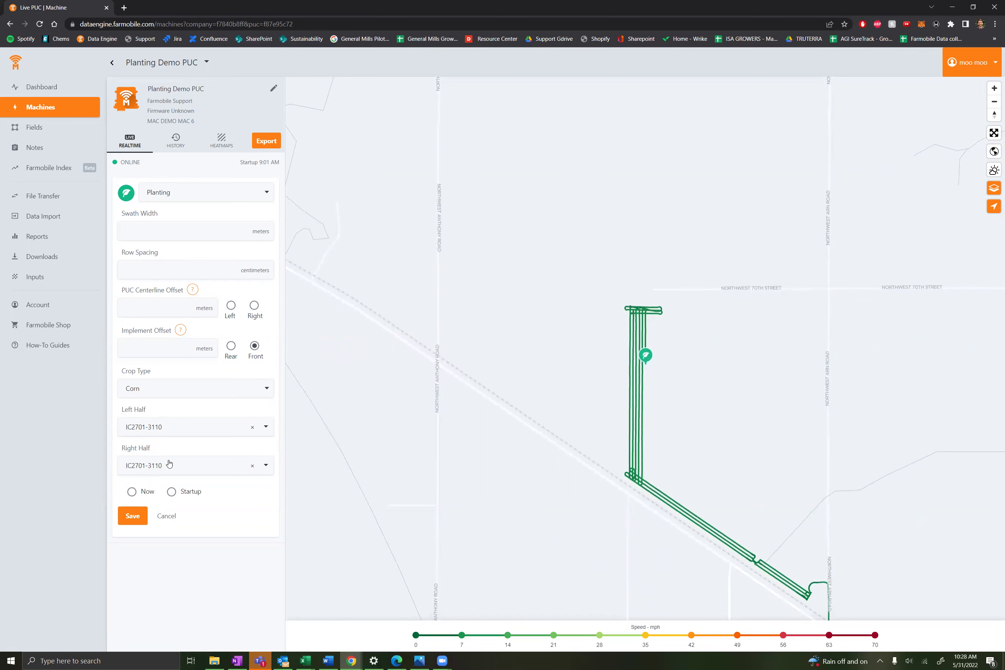
{"action": "left_click", "coordinate": [193, 465]}
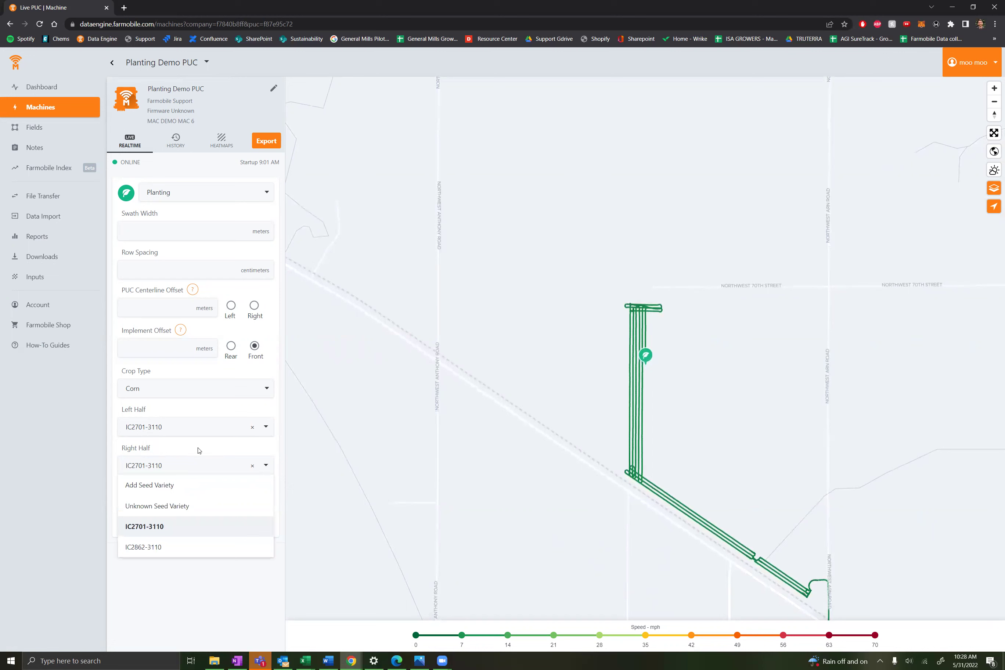
{"action": "left_click", "coordinate": [200, 450]}
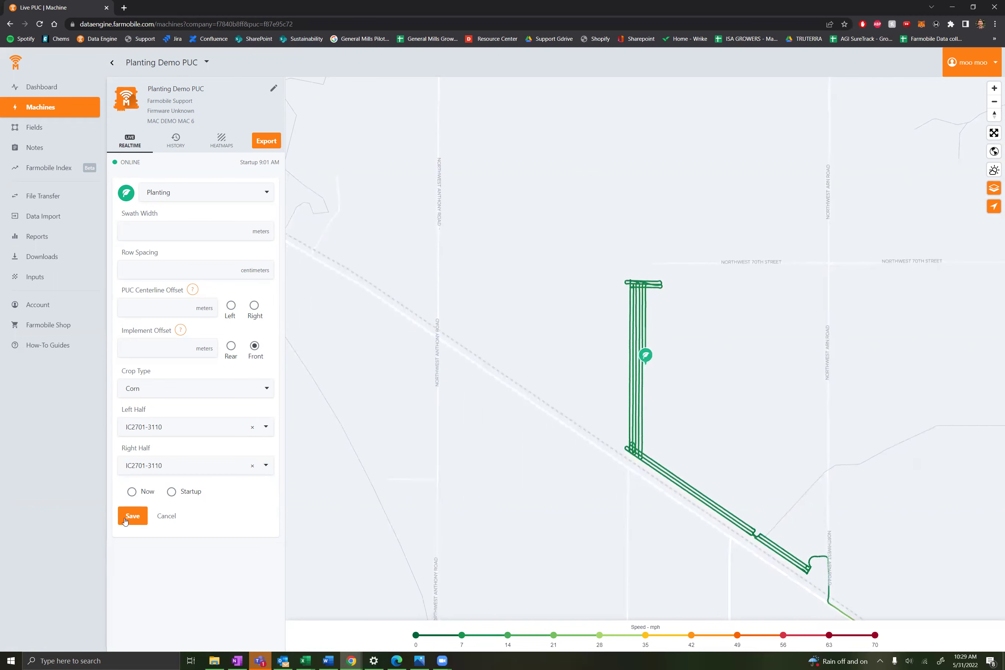
Step: Apply the planting settings from Startup, with a 30 m swath width and 30 cm row spacing, and save them
{"action": "left_click", "coordinate": [171, 491]}
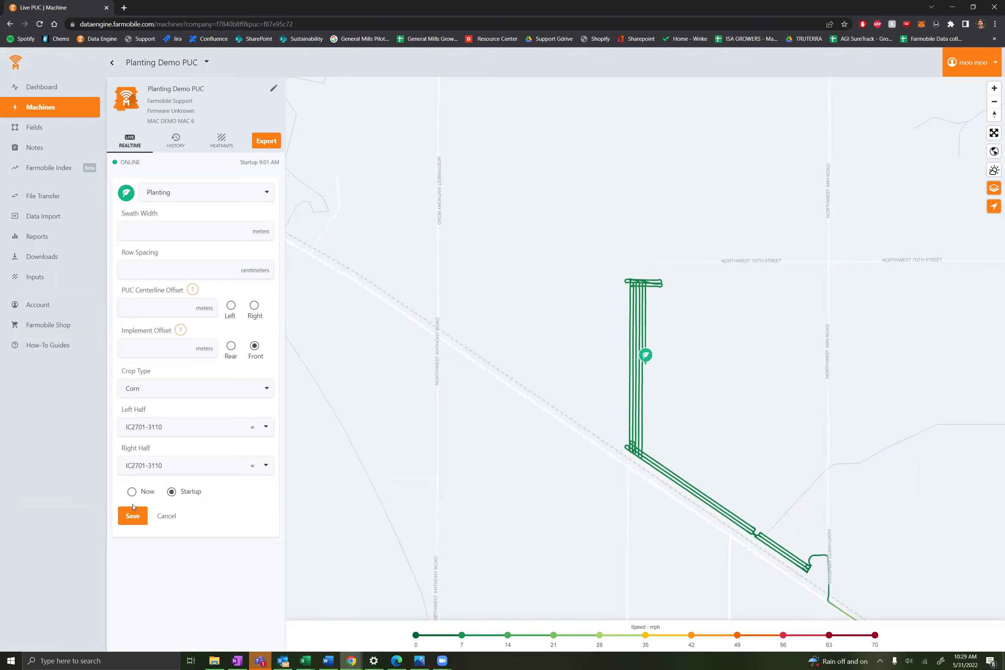
{"action": "left_click", "coordinate": [132, 516]}
{"action": "left_click", "coordinate": [175, 228]}
{"action": "type", "text": "30"}
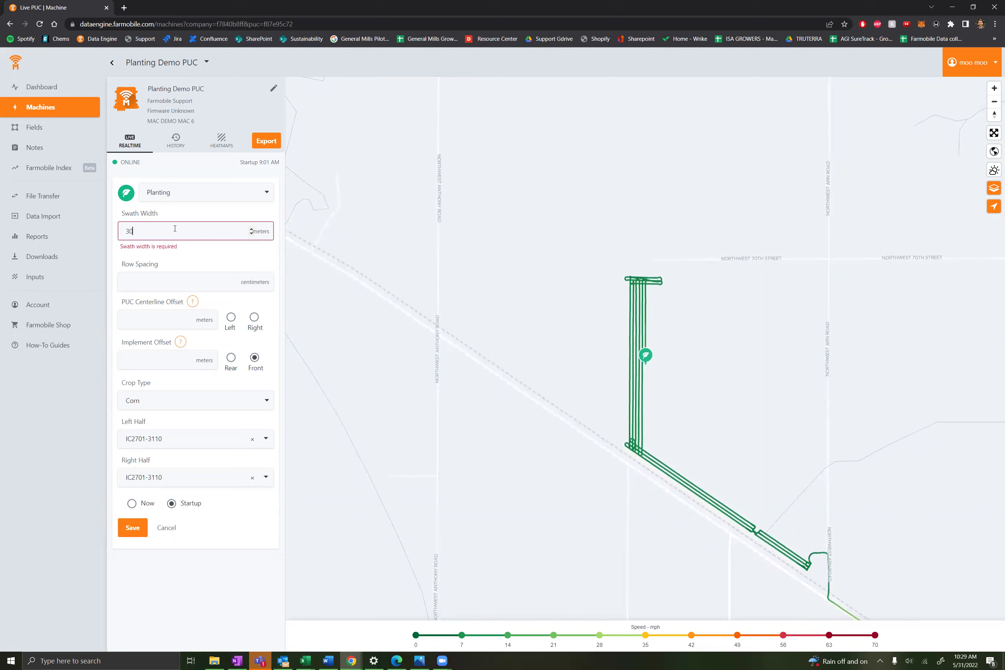
{"action": "left_click", "coordinate": [136, 533]}
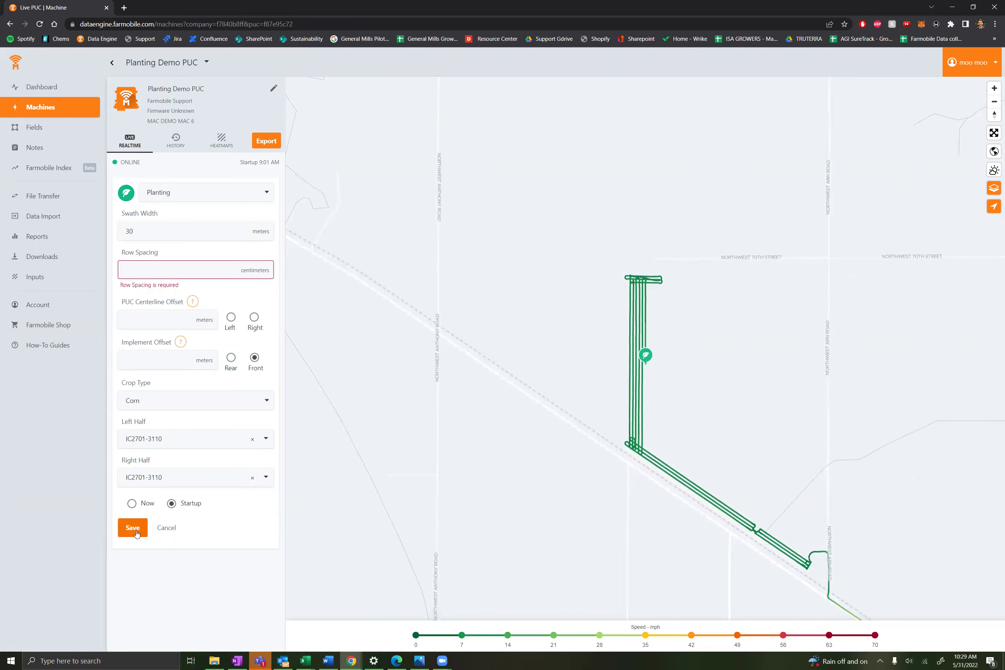
{"action": "left_click", "coordinate": [186, 272]}
{"action": "type", "text": "30"}
{"action": "left_click", "coordinate": [127, 529]}
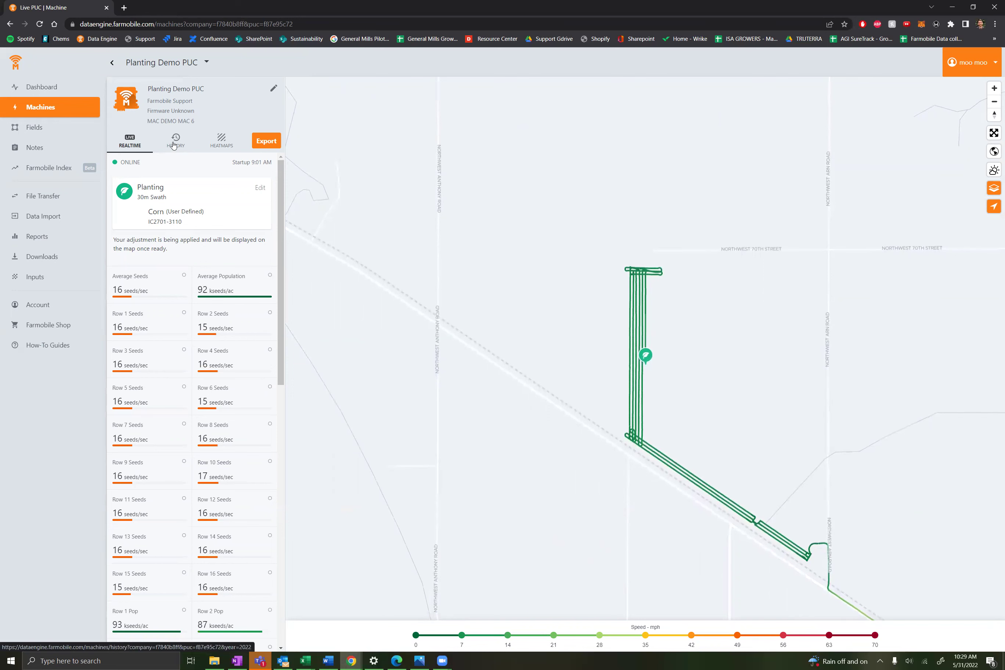
Step: Display the Planting Demo PUC machine's history for May 2, 2022
{"action": "left_click", "coordinate": [43, 107]}
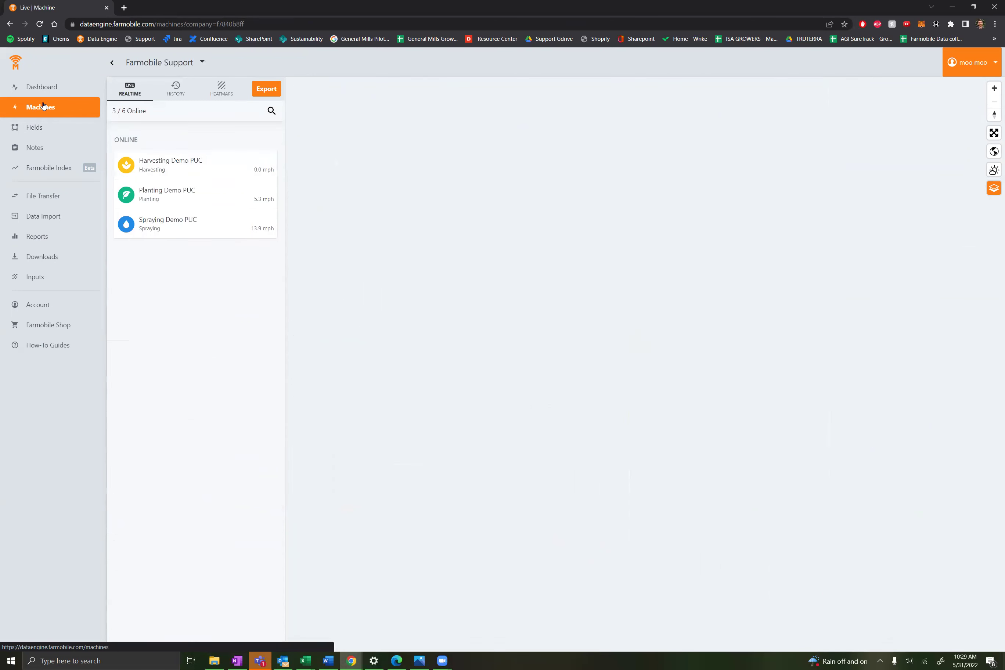
{"action": "left_click", "coordinate": [144, 206]}
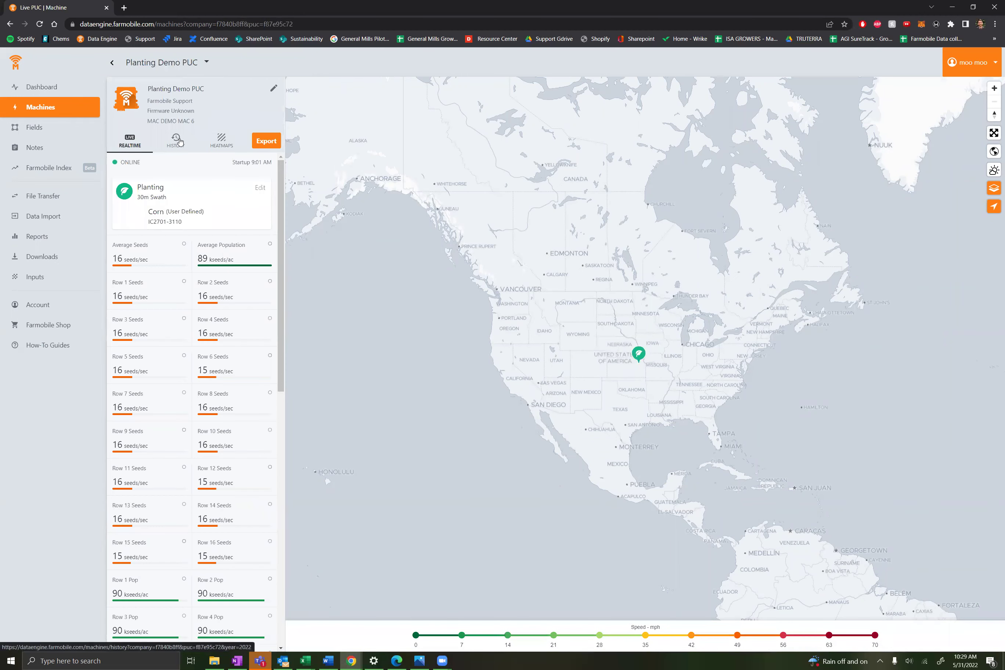
{"action": "left_click", "coordinate": [179, 142]}
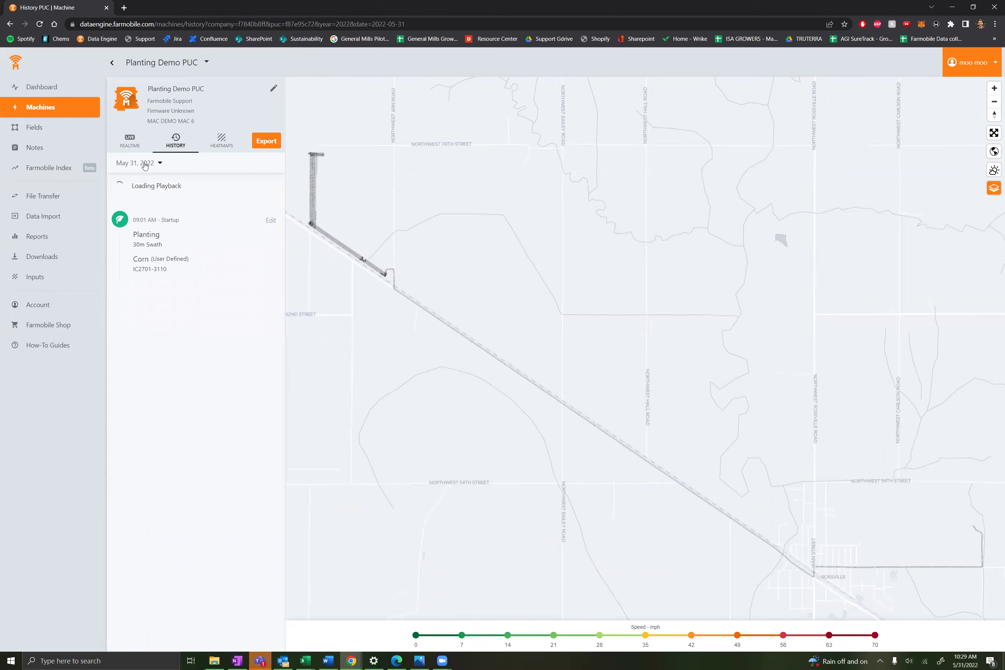
{"action": "left_click", "coordinate": [144, 164]}
{"action": "left_click", "coordinate": [152, 211]}
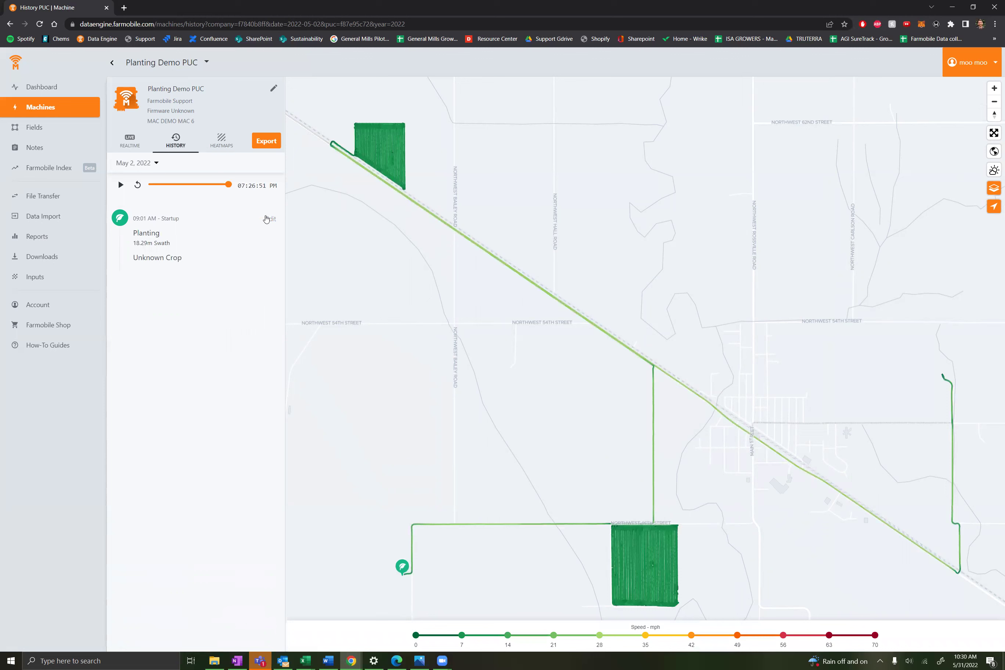
Step: Set the 09:01 AM startup planting record to crop type Corn with seed variety IC2701-3110 on both halves, and save it
{"action": "left_click", "coordinate": [271, 220]}
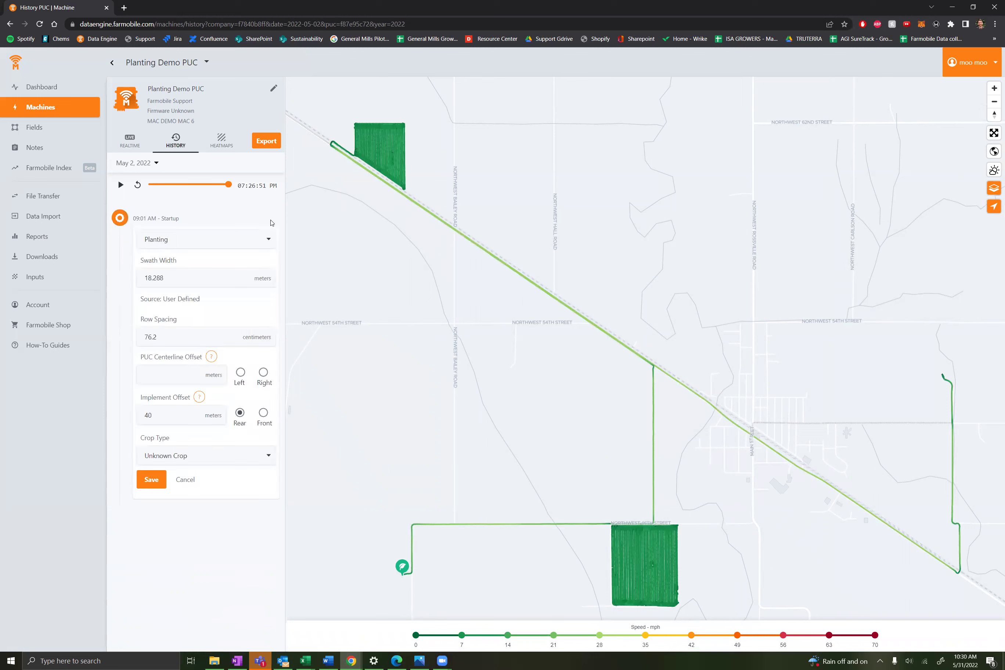
{"action": "left_click", "coordinate": [162, 451]}
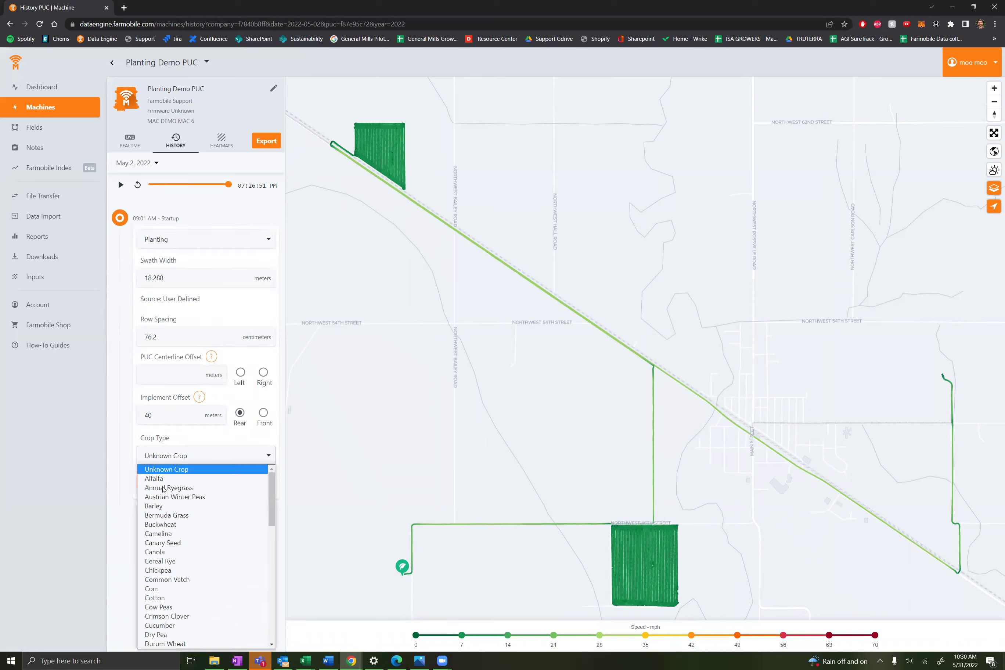
{"action": "left_click", "coordinate": [179, 590]}
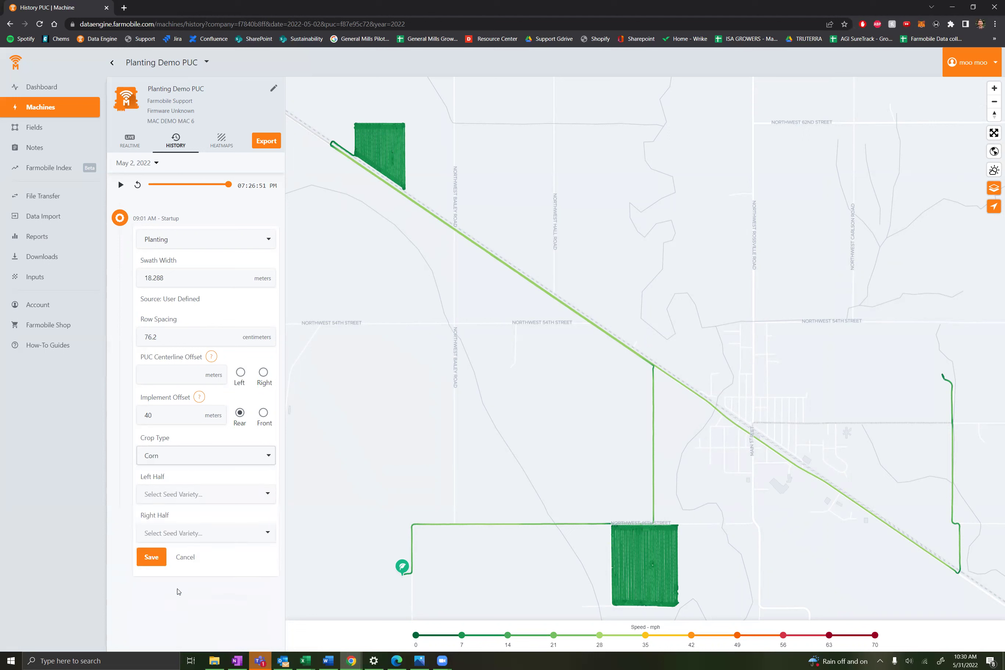
{"action": "left_click", "coordinate": [187, 497]}
{"action": "left_click", "coordinate": [173, 562]}
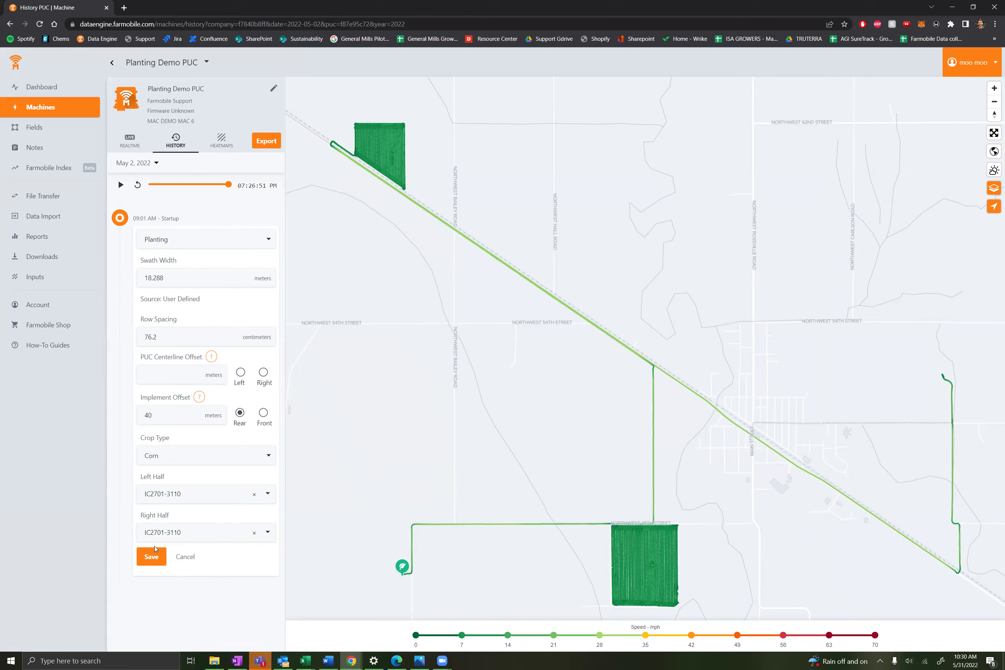
{"action": "left_click", "coordinate": [152, 558]}
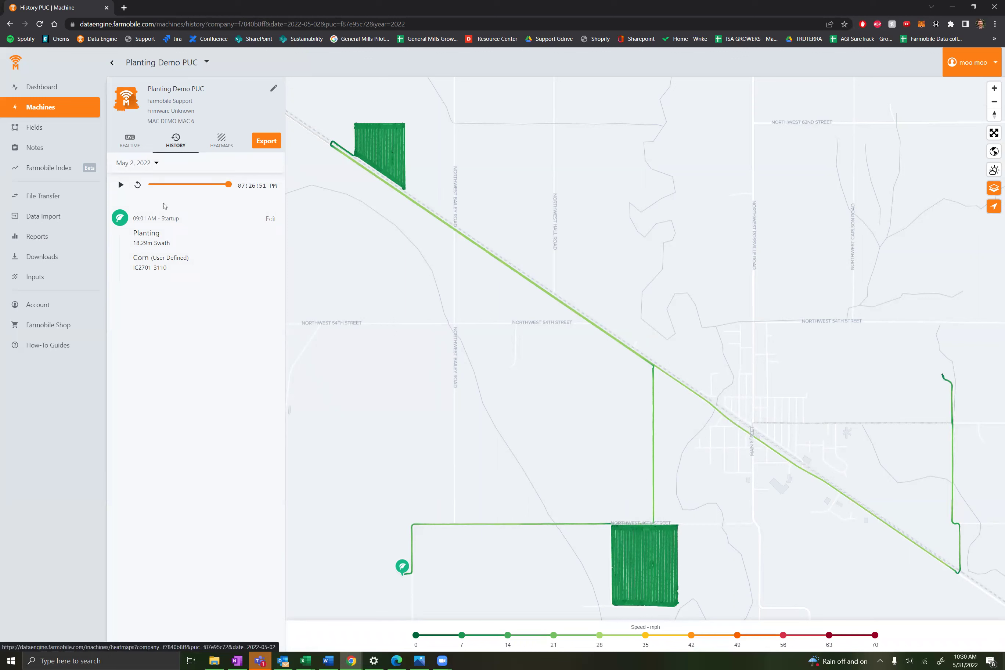
Step: Open the history calendar for choosing another date
{"action": "left_click", "coordinate": [151, 167]}
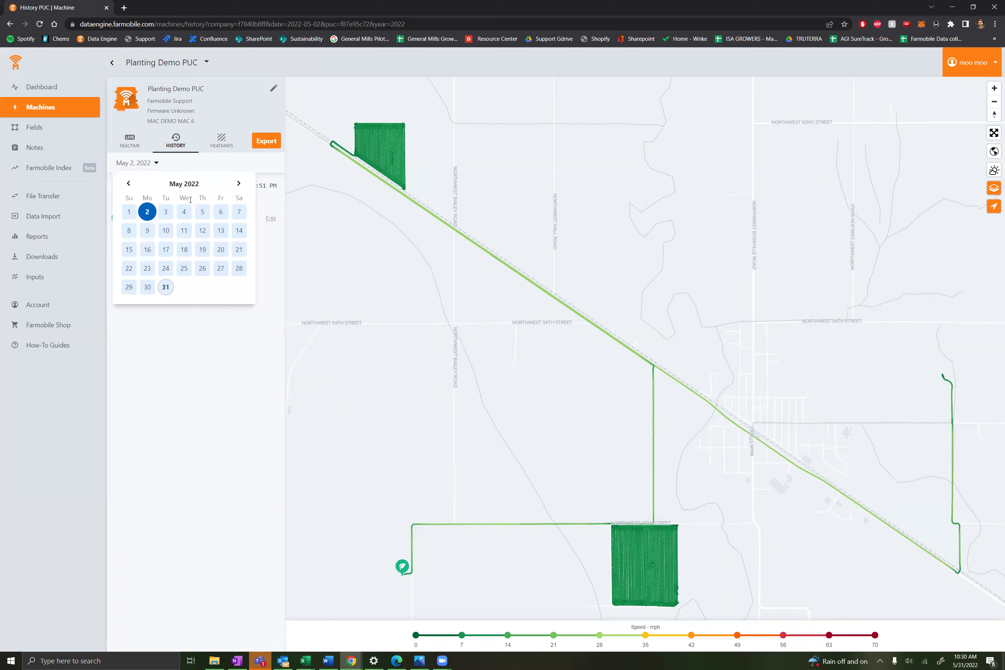